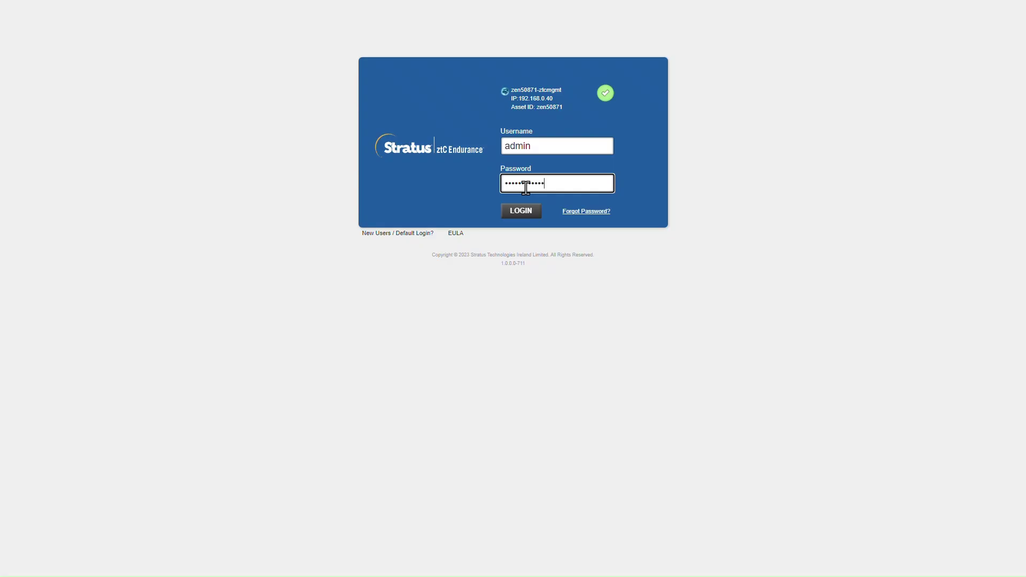
Submit the administrator credentials to reach the console Dashboard showing a healthy system
key(Return)
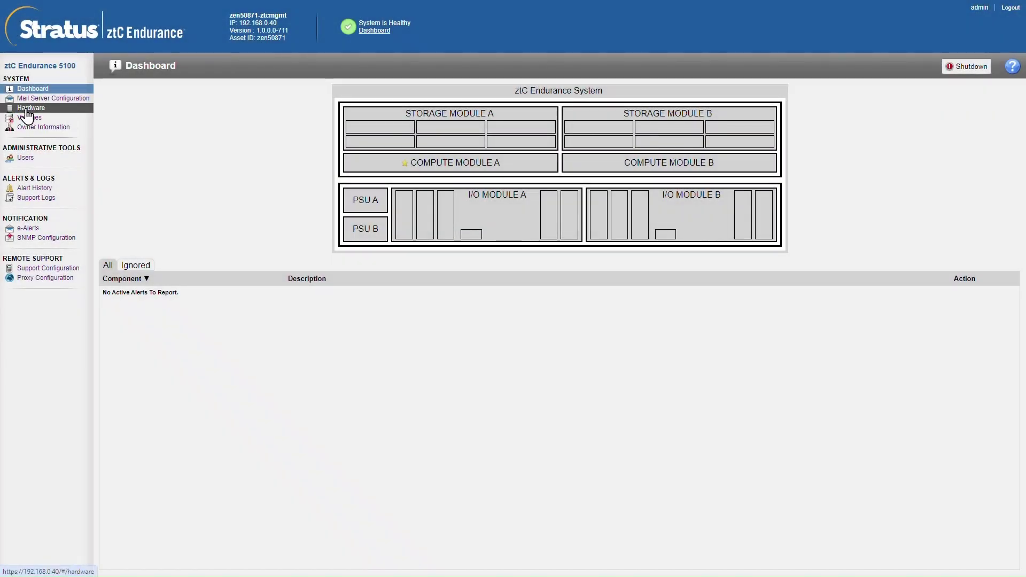
Check the Volumes page for both volumes' sync state, then return to the Hardware module list
click(27, 110)
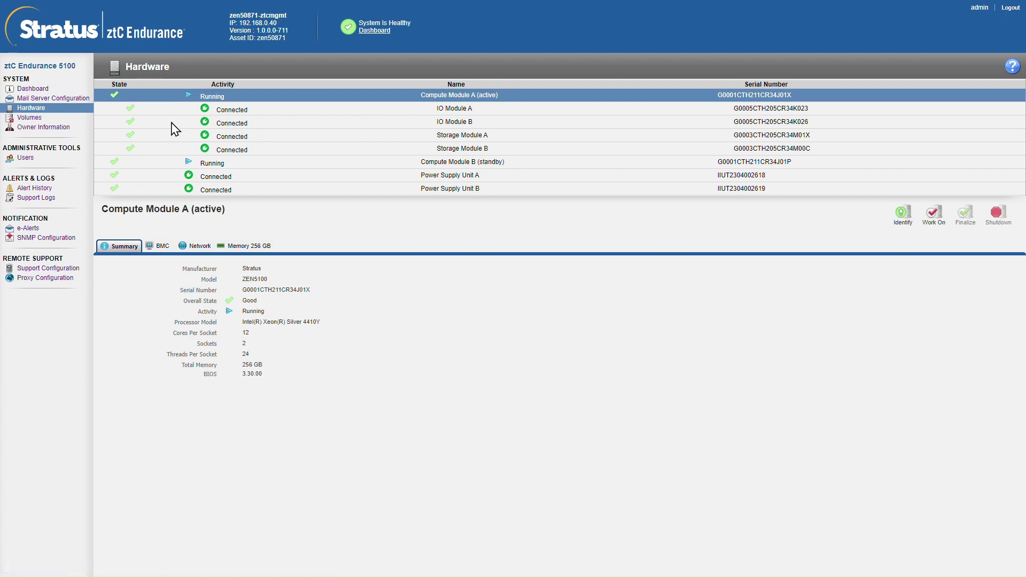
click(29, 118)
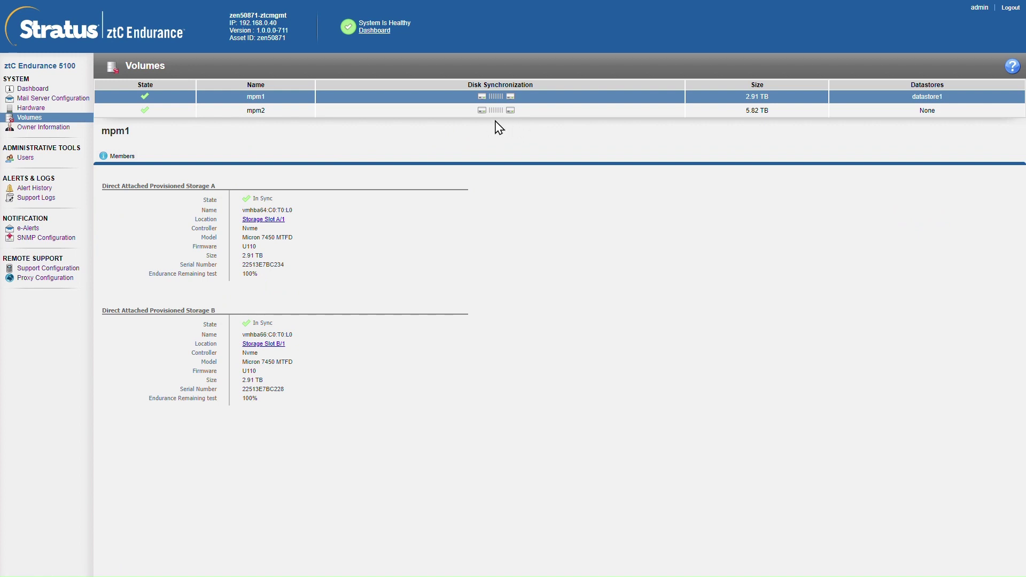
click(31, 108)
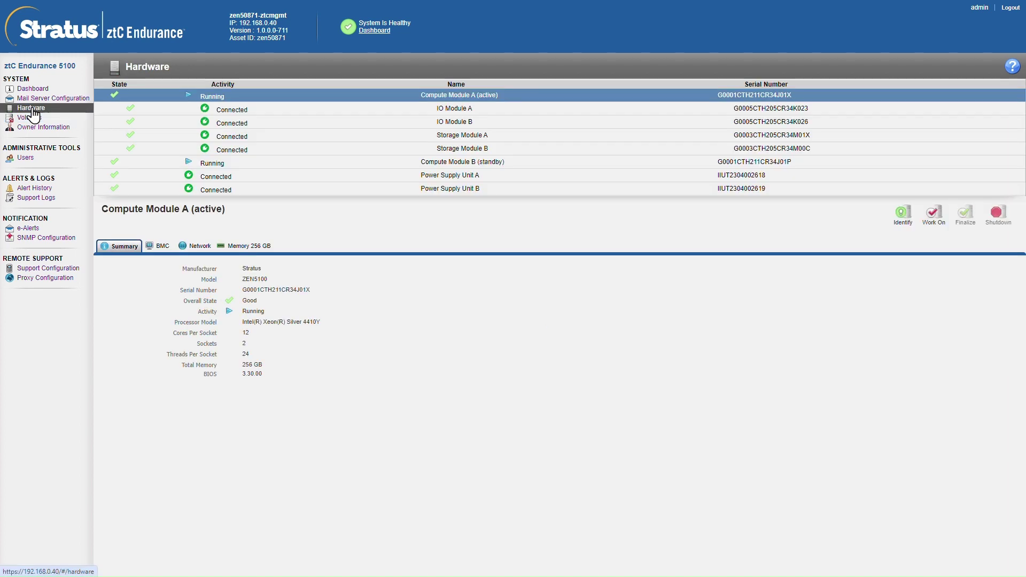
Review IO Modules A and B and Storage Modules A and B, then select Compute Module A
click(482, 112)
click(483, 124)
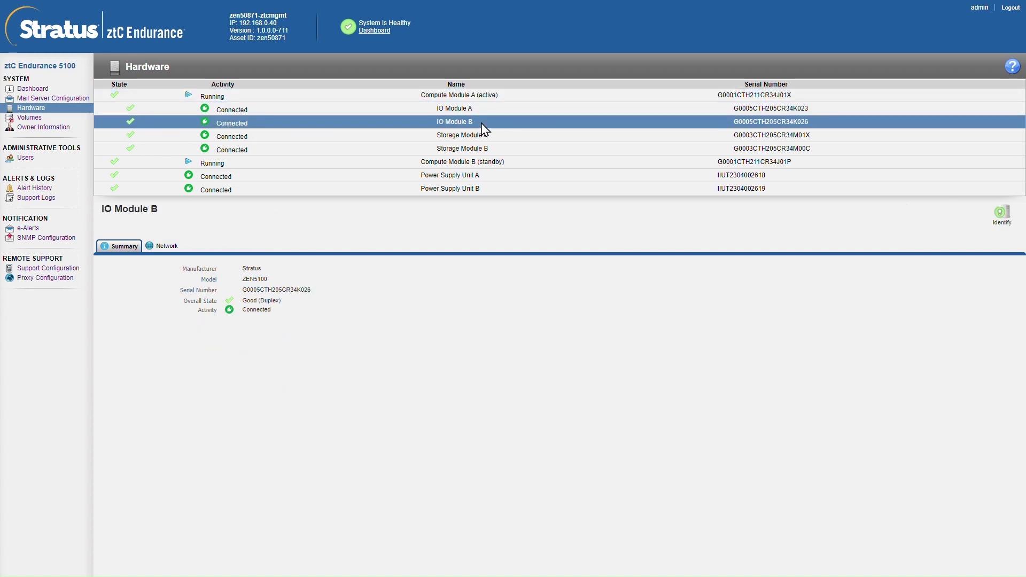
click(483, 134)
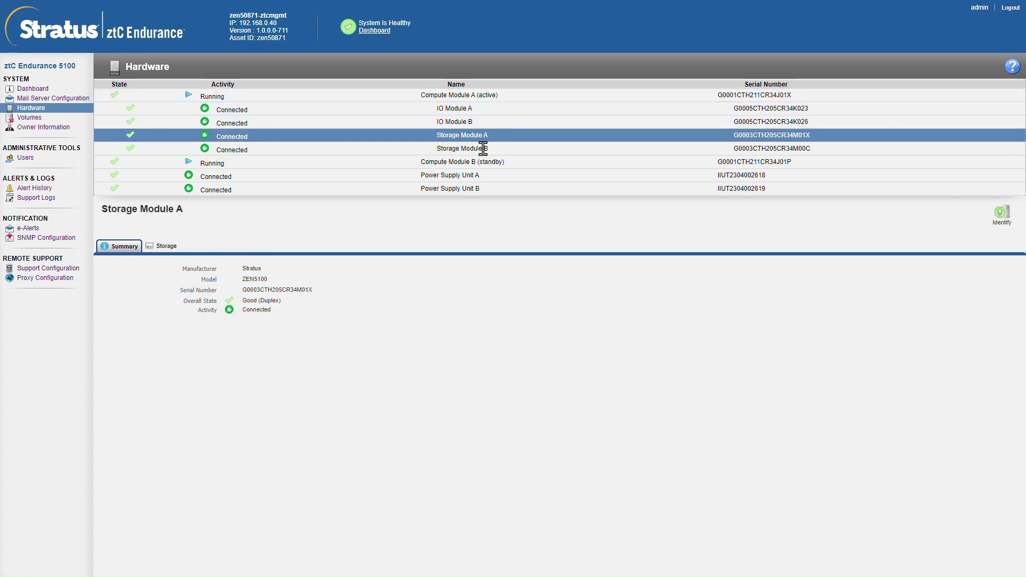
click(482, 148)
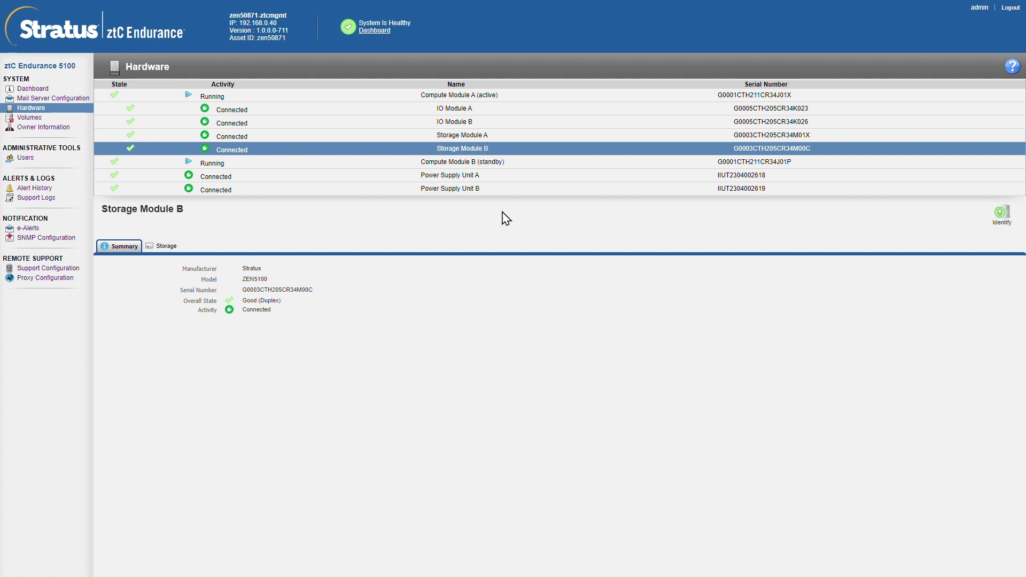
click(212, 96)
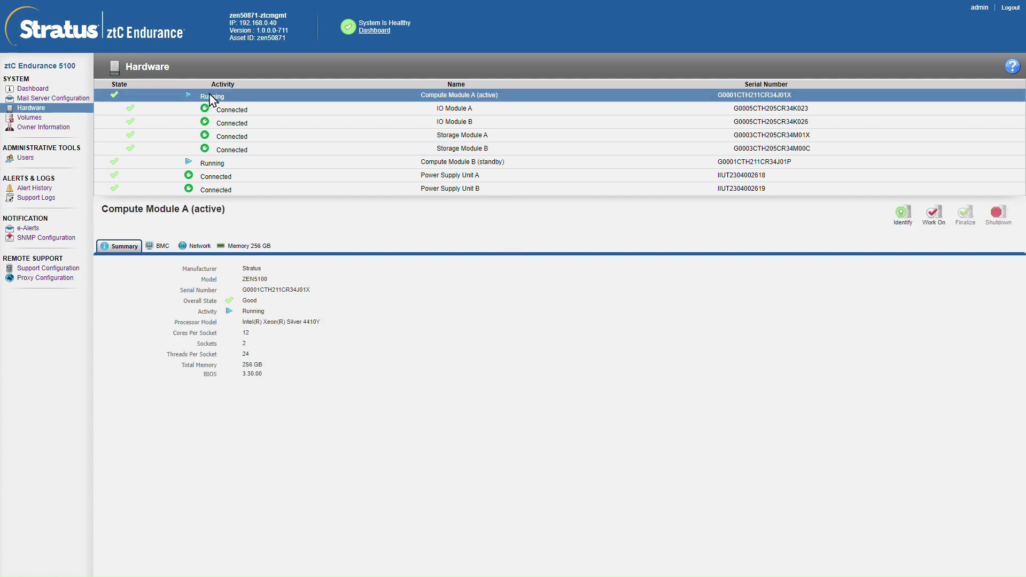
Confirm Work On for Compute Module A to start Smart Exchange, then switch to the slide show
click(938, 221)
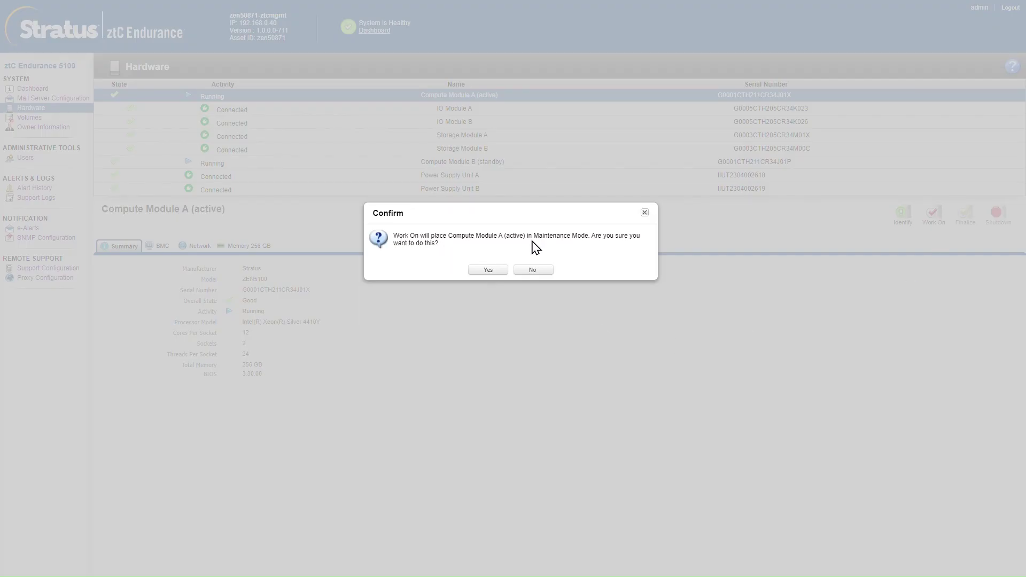
click(487, 271)
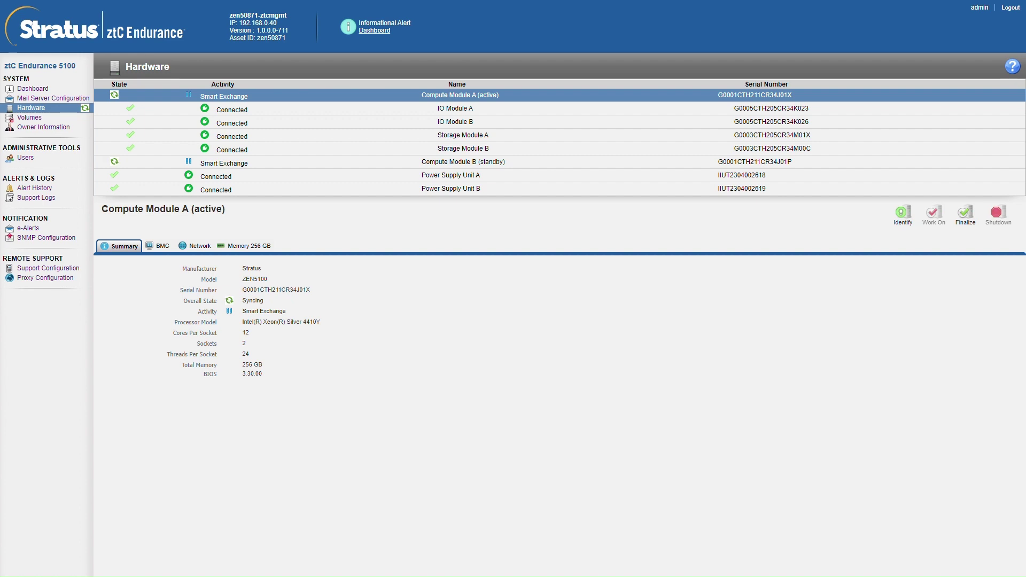
key(alt+Tab)
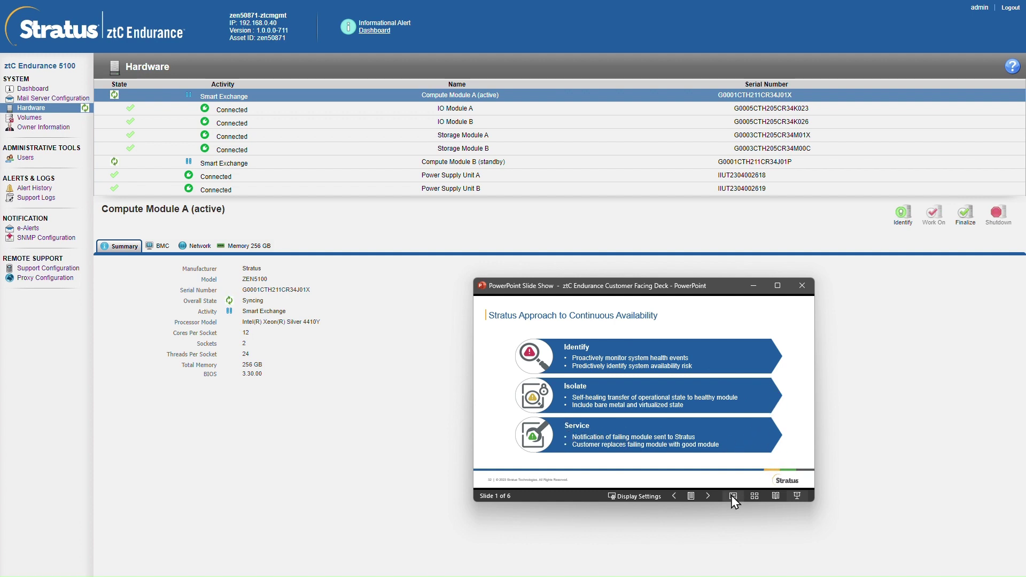
Advance to the How Smart Exchange Works slide, enlarge the window, and play fault identification
click(708, 495)
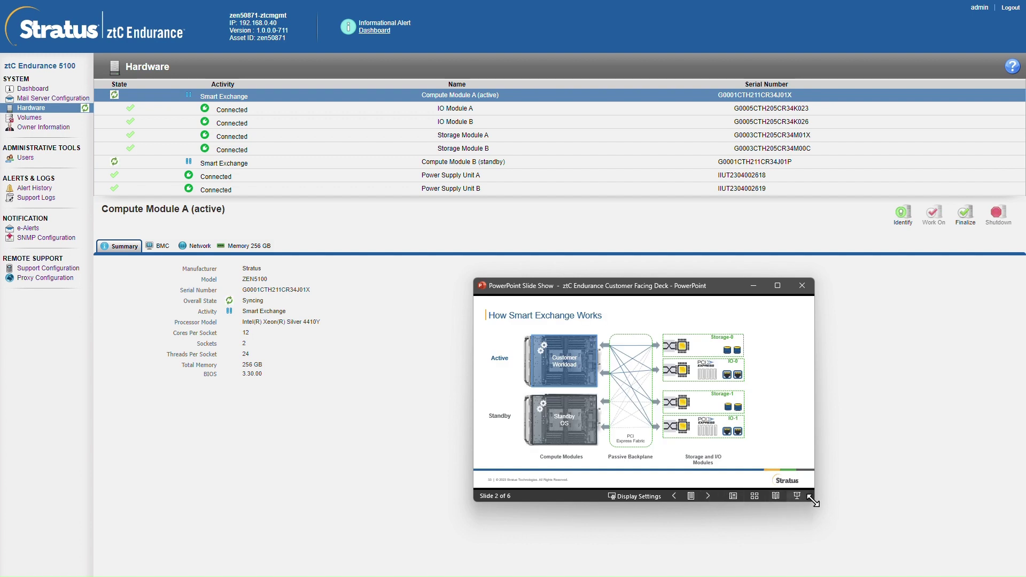
drag(813, 502, 893, 554)
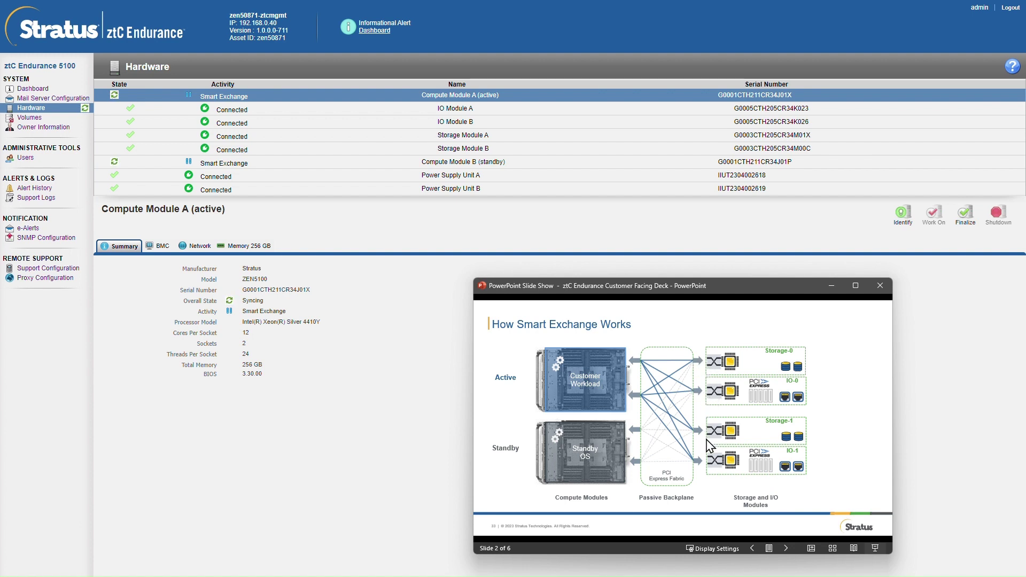
click(786, 546)
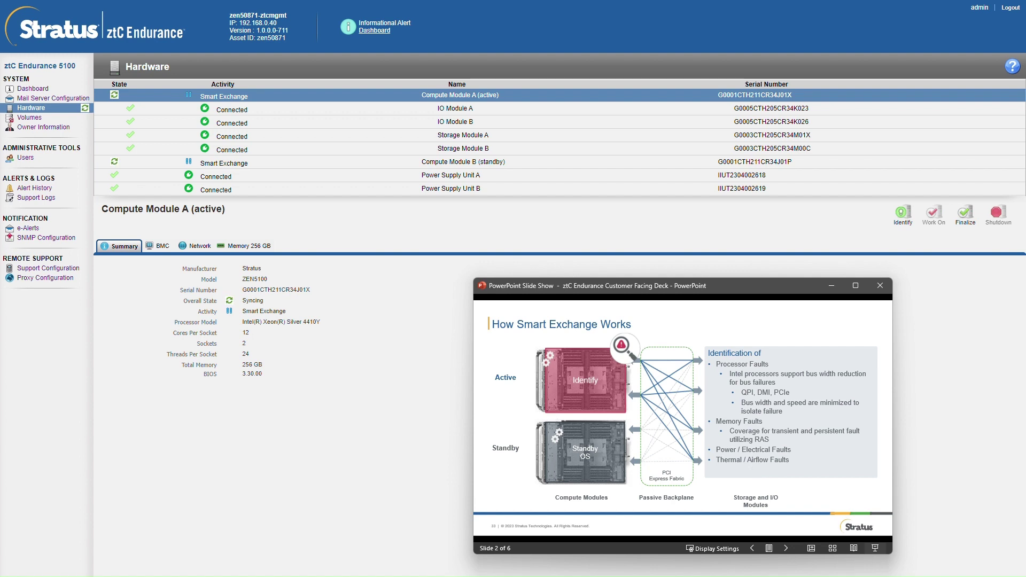
Present the next slide's three Smart Exchange steps, animating the workload moving to standby
click(785, 549)
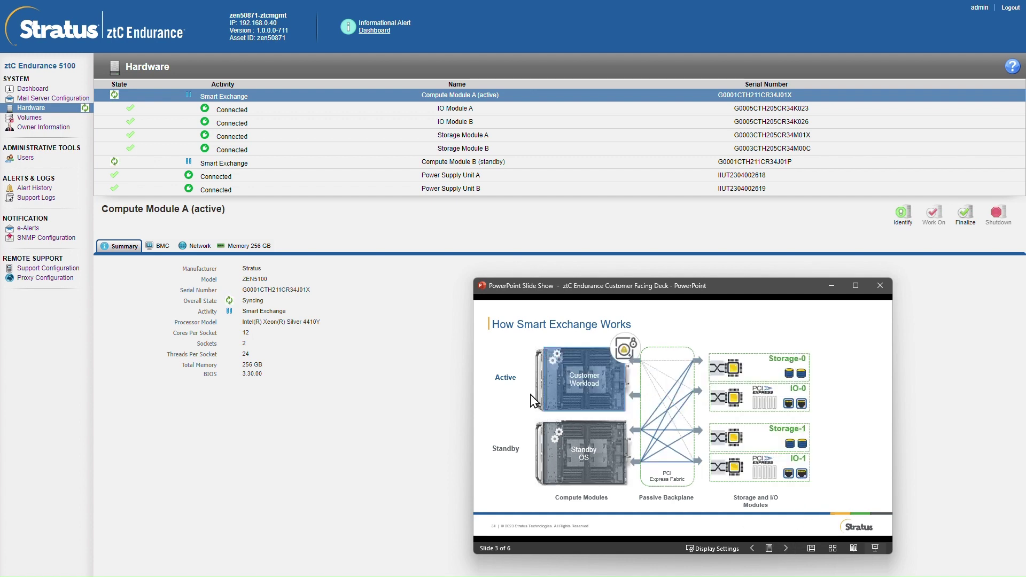
click(787, 548)
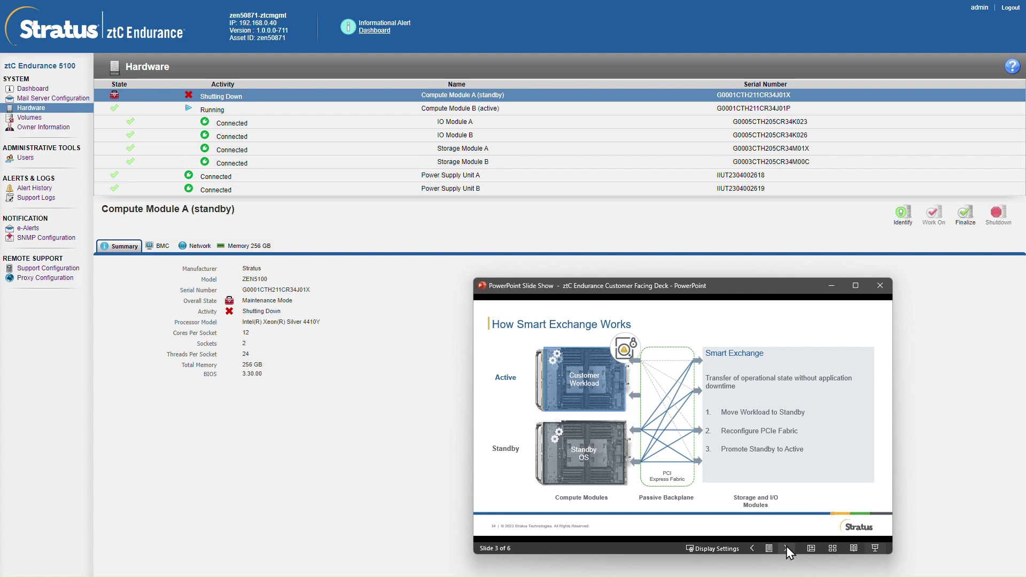
click(787, 546)
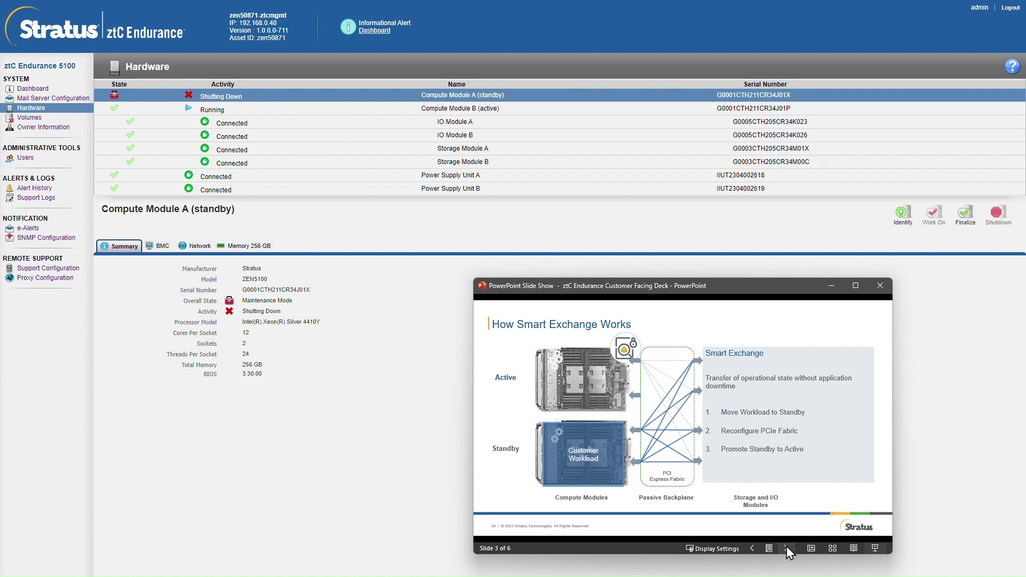
Step from the compute modules' active/standby role swap to the storage module failure animation
click(787, 546)
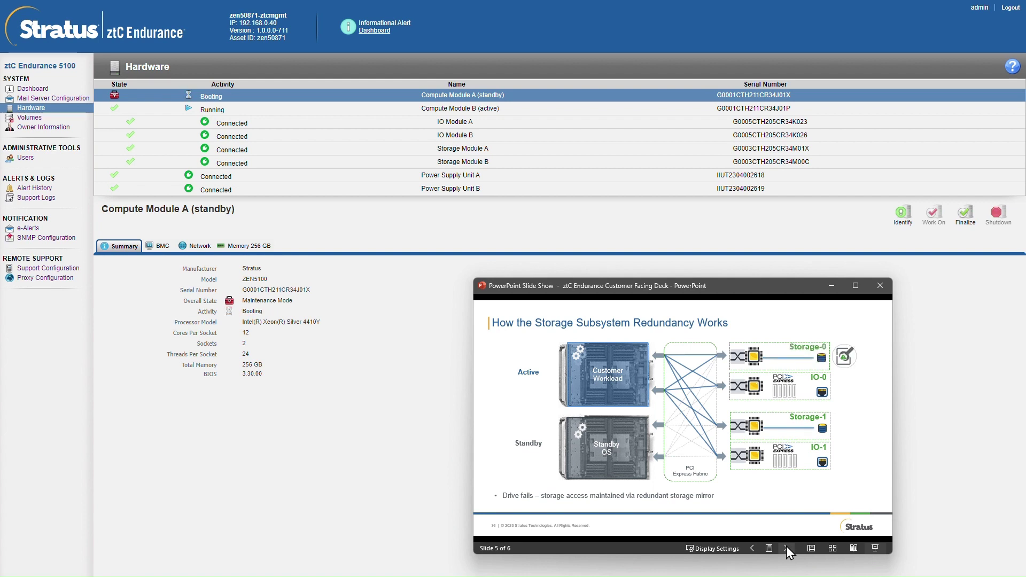
click(787, 548)
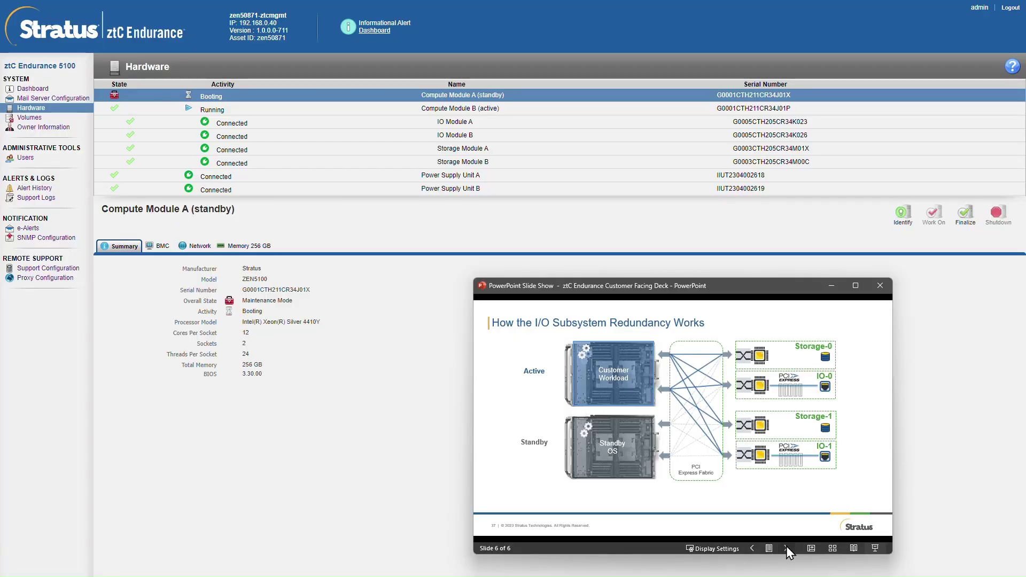
Step the I/O redundancy slide through the network adapter and IO-0 module failure and replacement builds
click(787, 546)
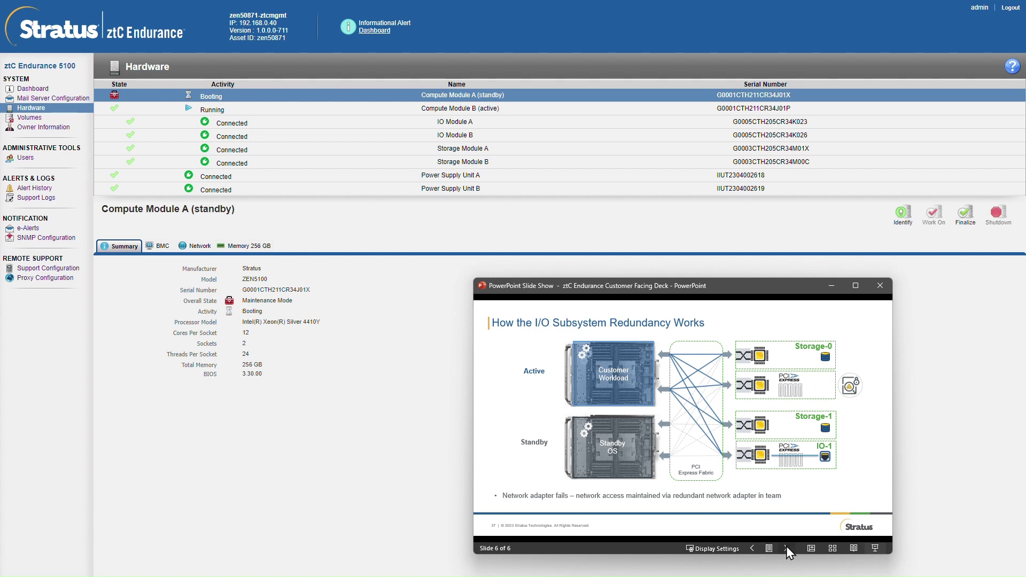
click(786, 546)
click(787, 546)
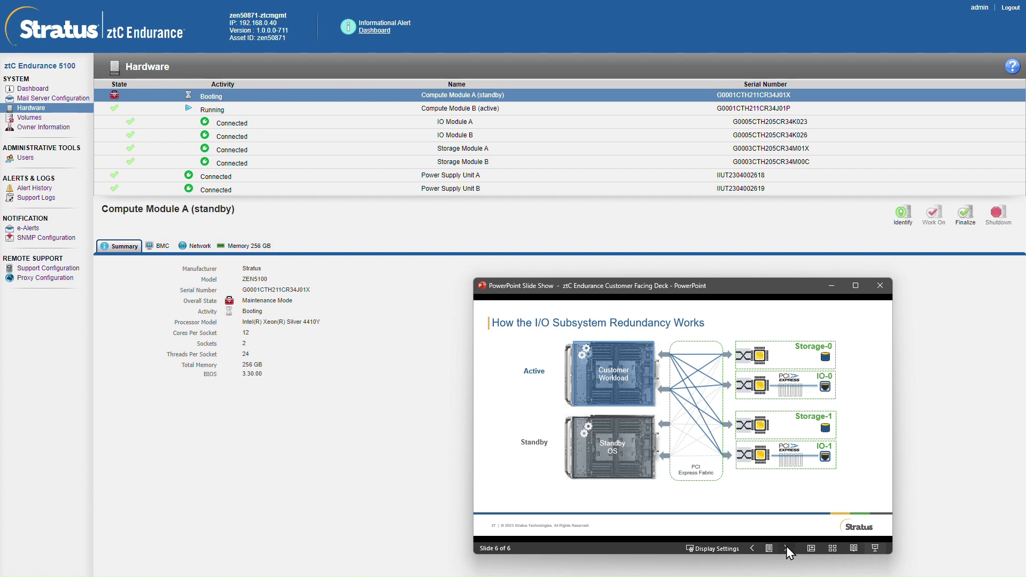
click(787, 546)
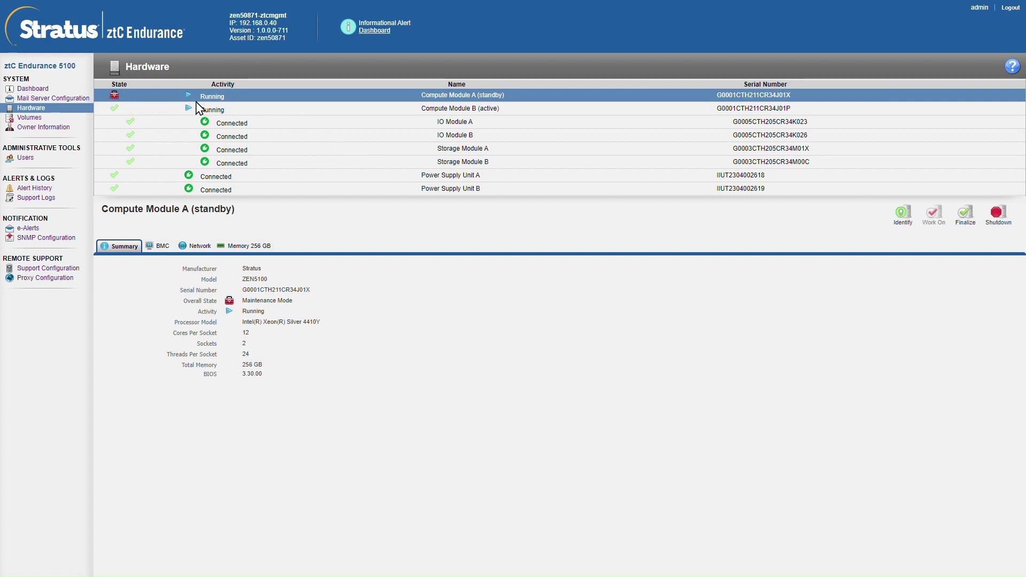
click(214, 110)
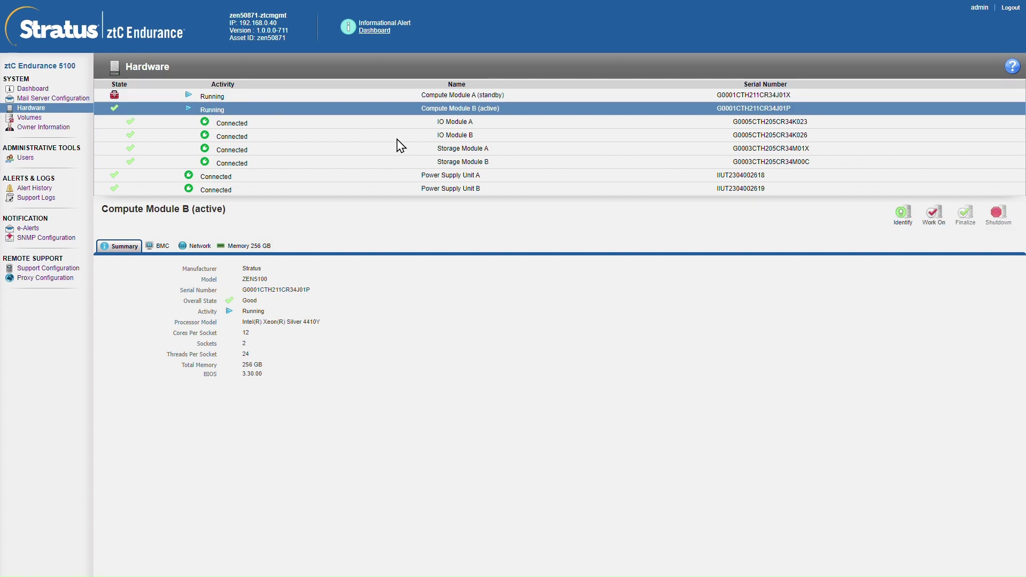
click(453, 123)
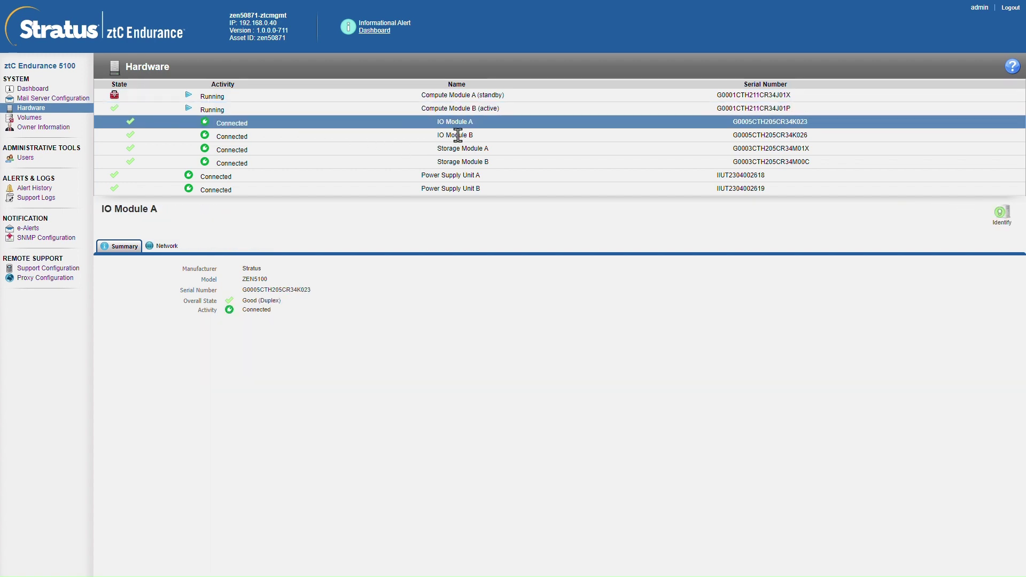
click(459, 135)
click(467, 149)
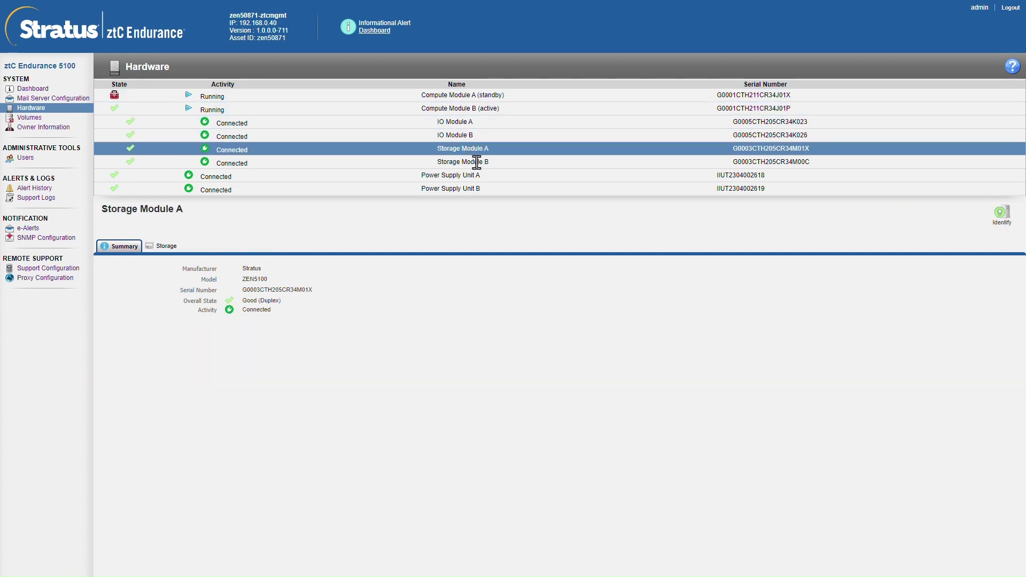
click(476, 163)
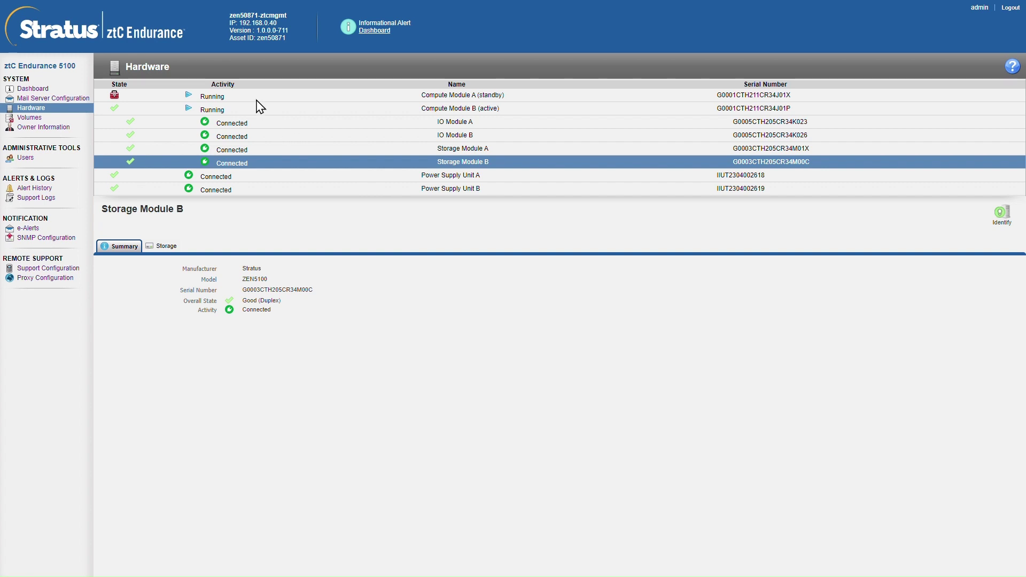
click(177, 98)
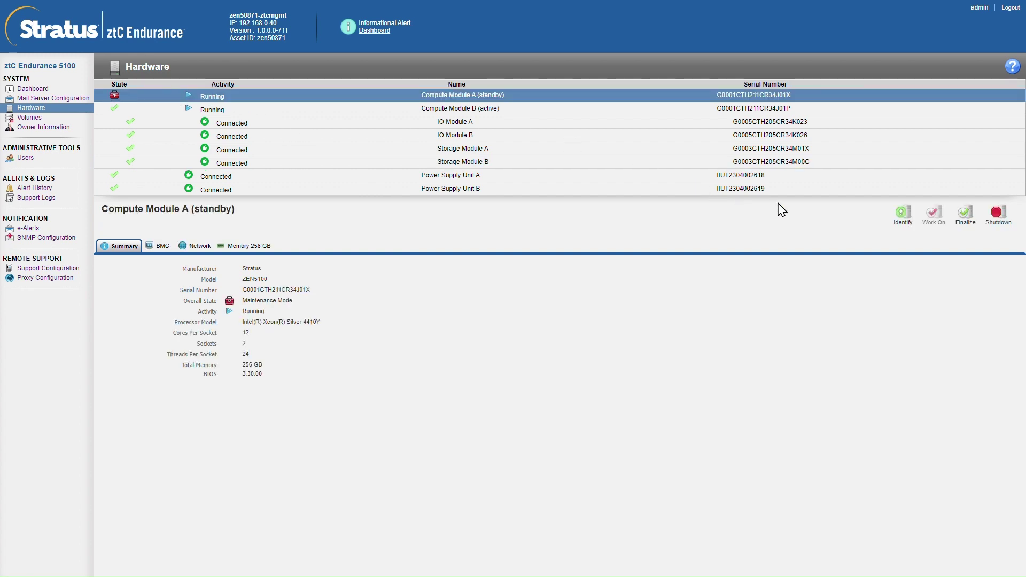
Finalize Compute Module A's maintenance and confirm with Yes
click(963, 214)
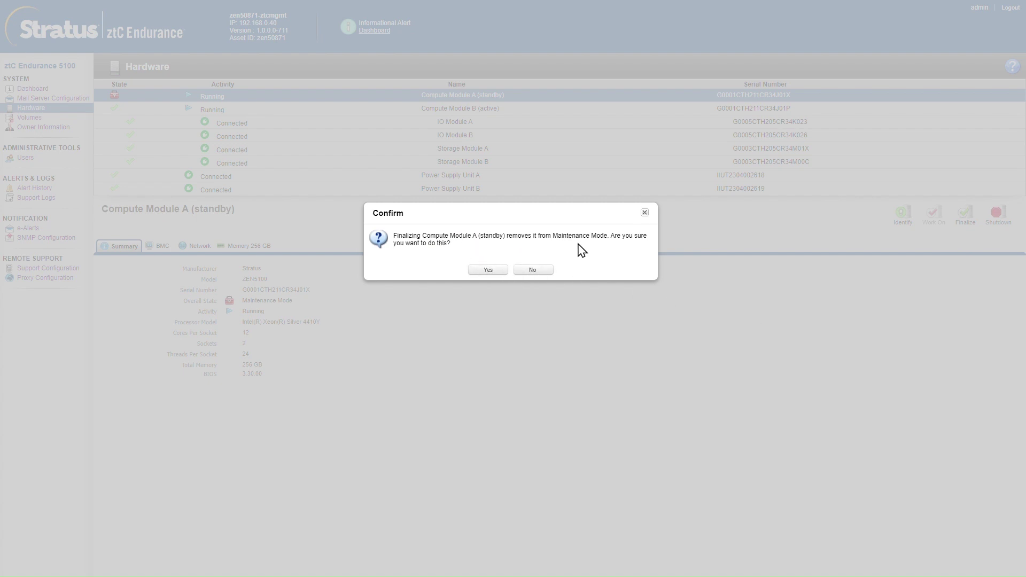
click(487, 271)
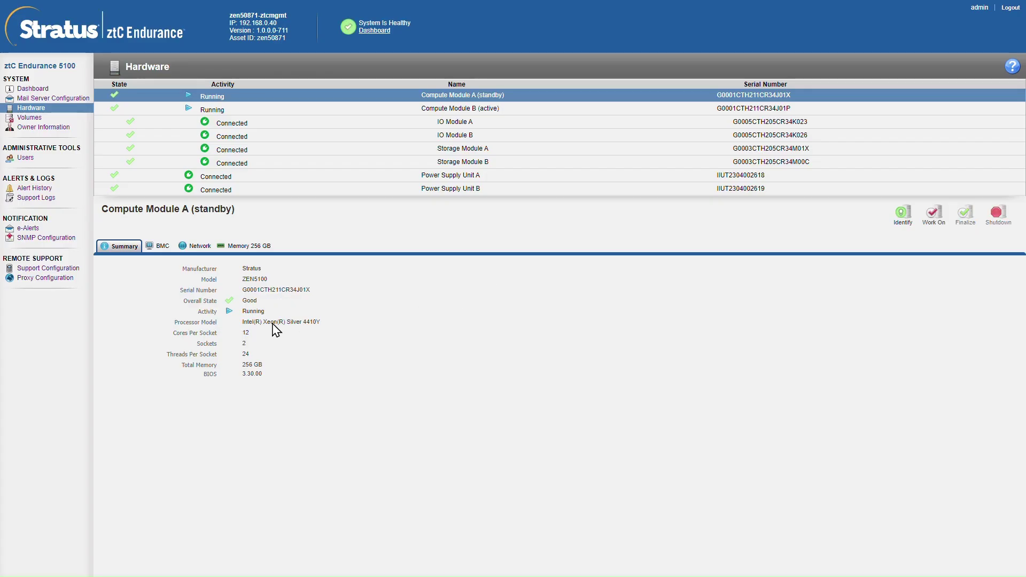